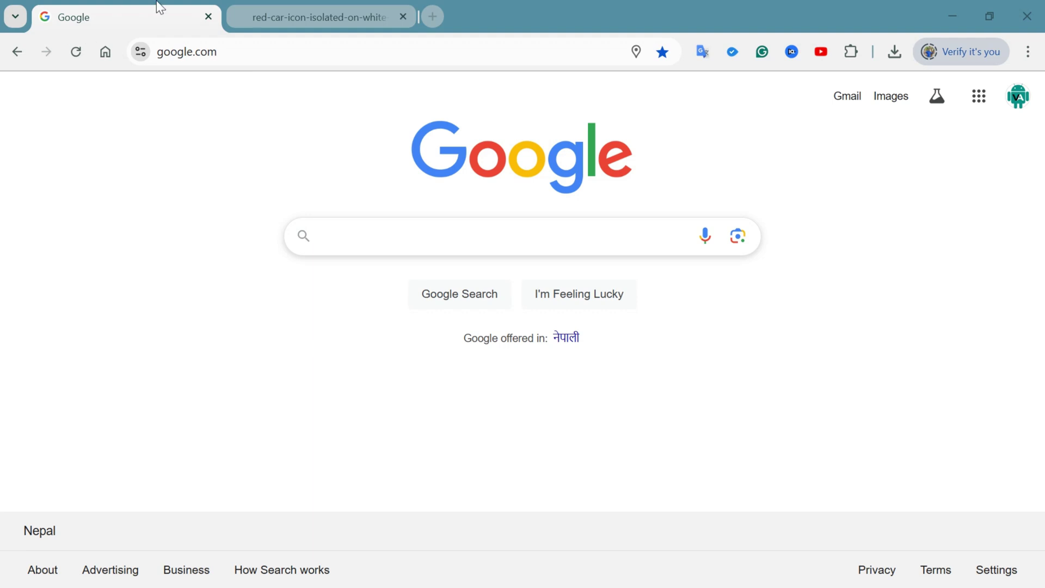
- Save the red car image from its tab into the Downloads folder via 'Save image as...'
left_click(293, 8)
right_click(524, 225)
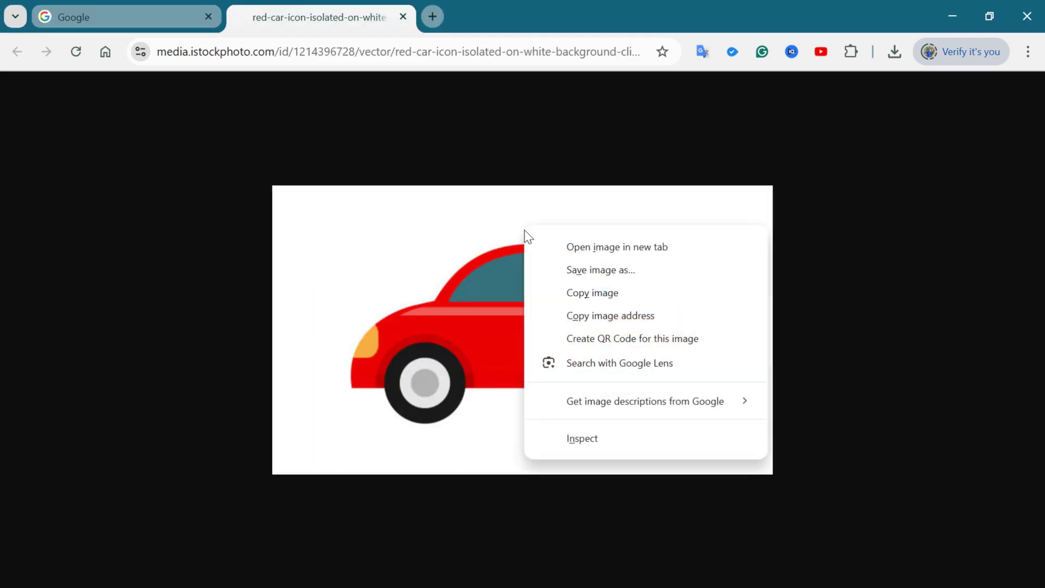
left_click(646, 273)
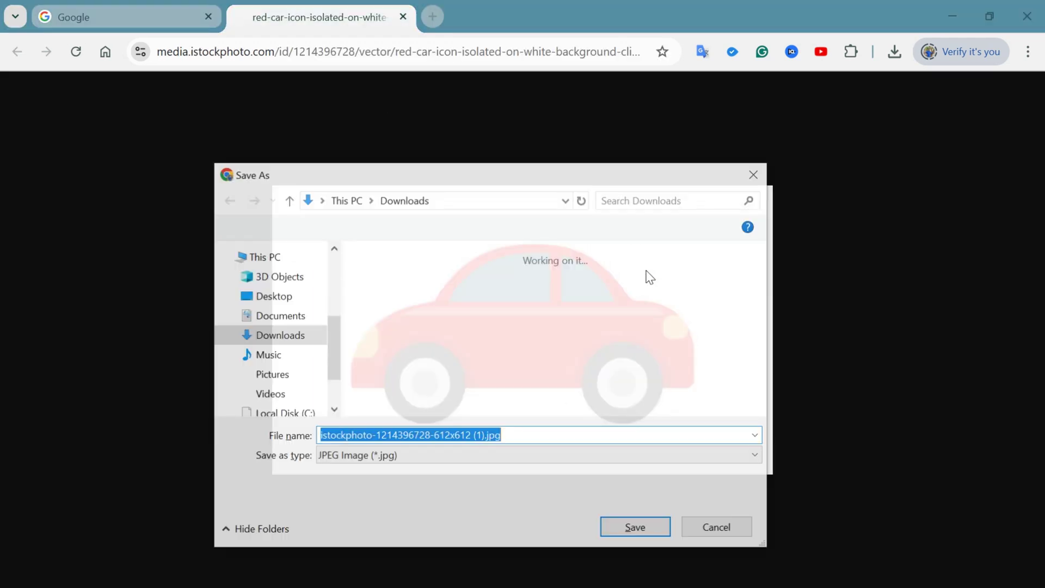
left_click(635, 528)
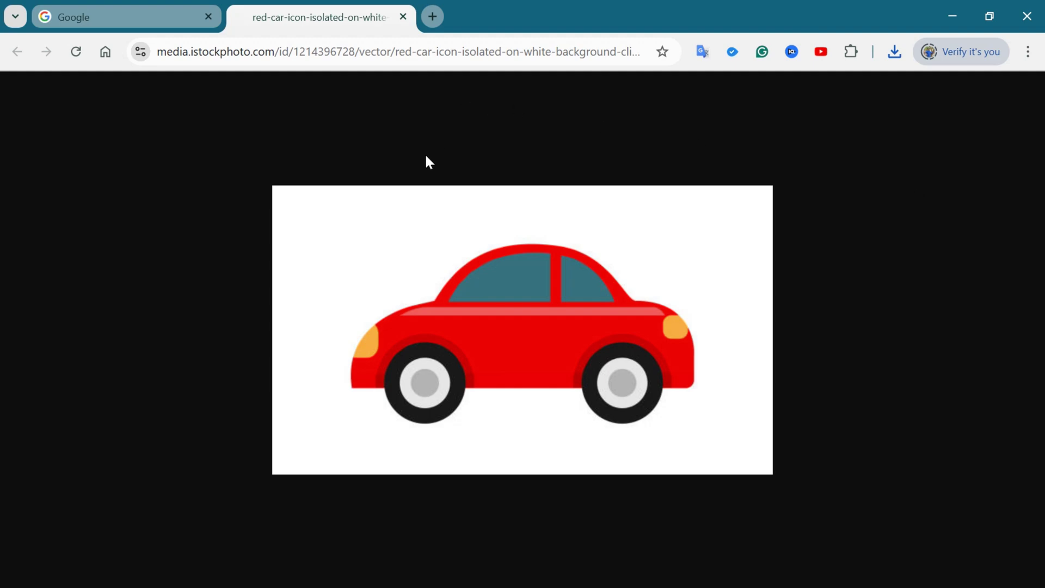
- From the Google tab, reach Chrome Settings through the three-dot menu
left_click(153, 12)
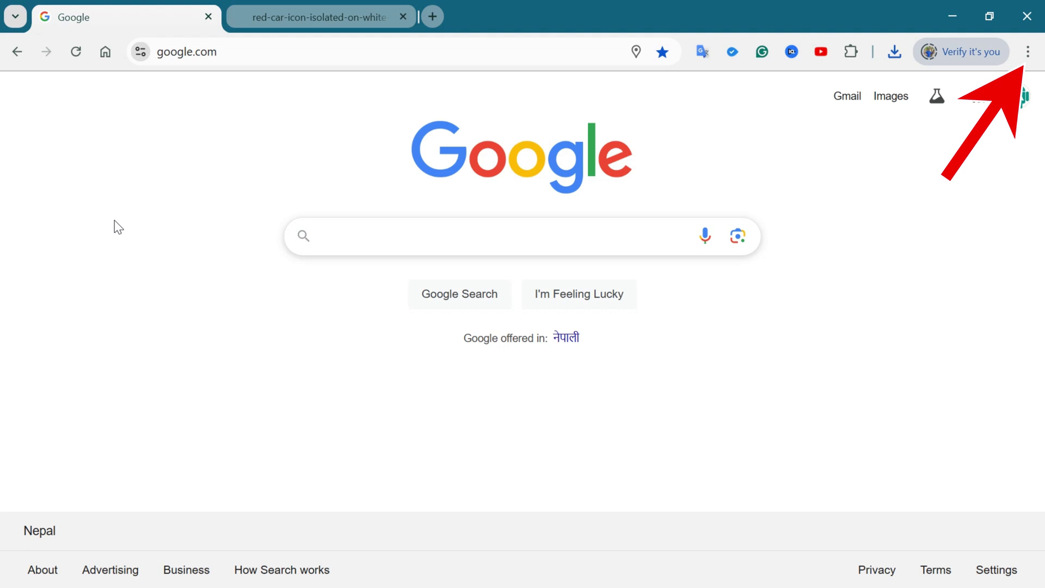
left_click(1028, 53)
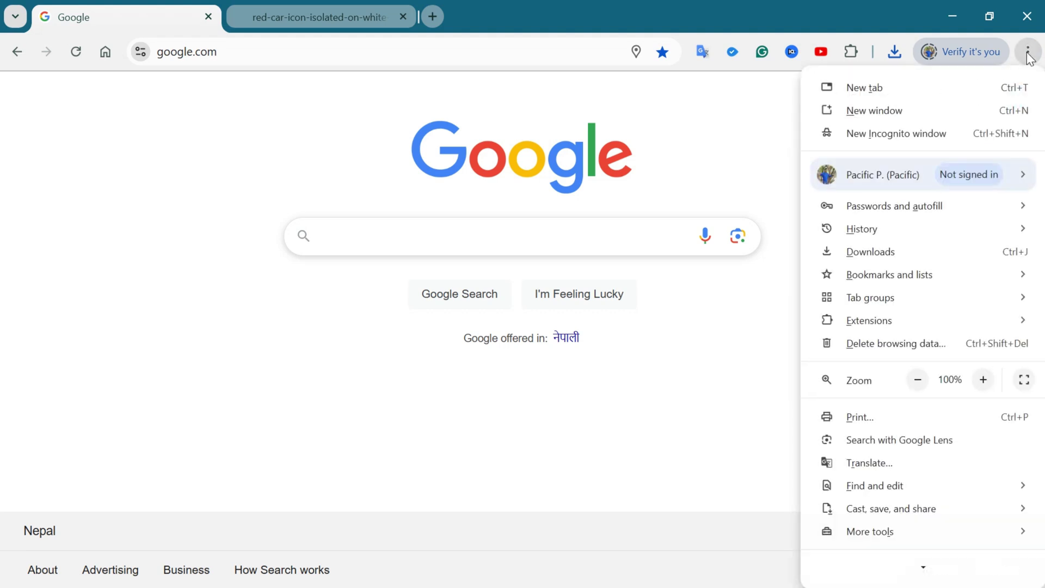
mouse_move(871, 298)
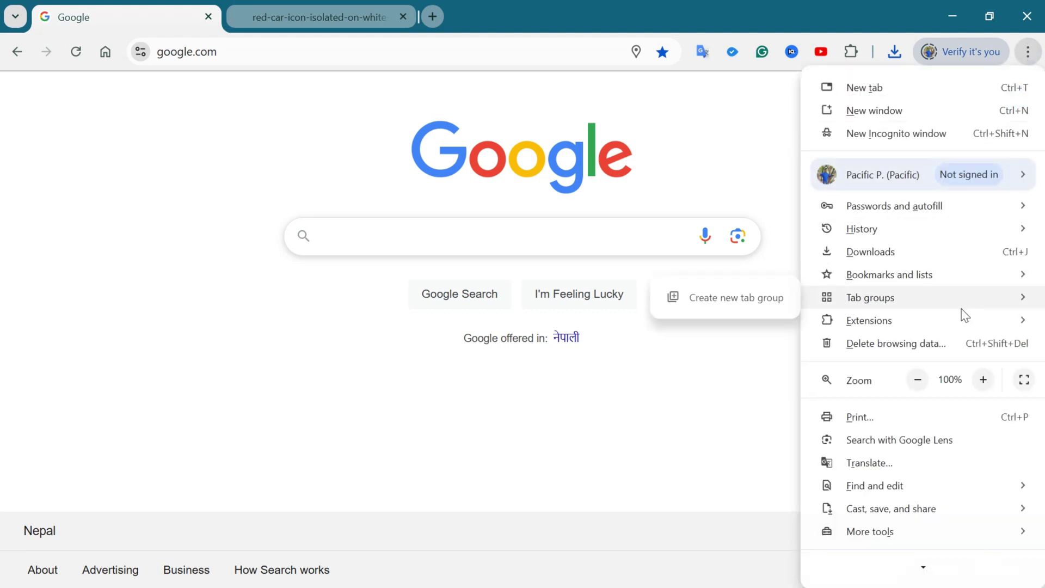
scroll(956, 374, "down", 1)
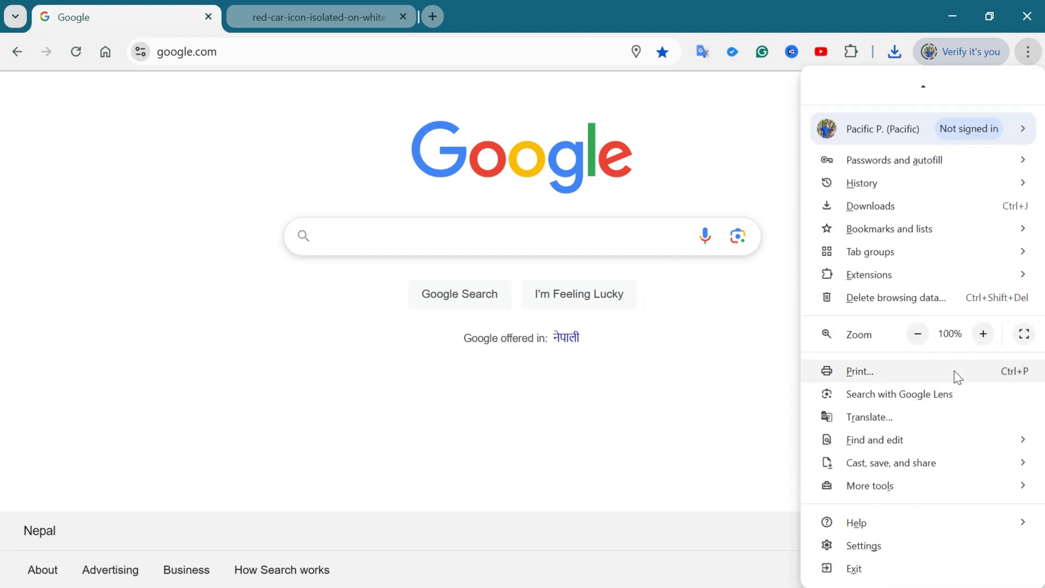
left_click(949, 545)
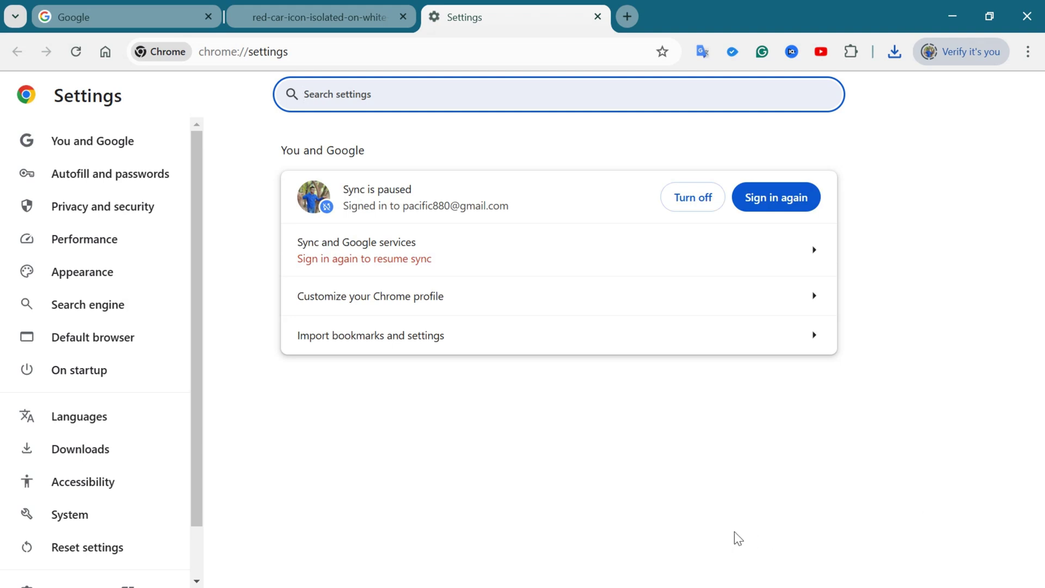
scroll(82, 441, "down", 1)
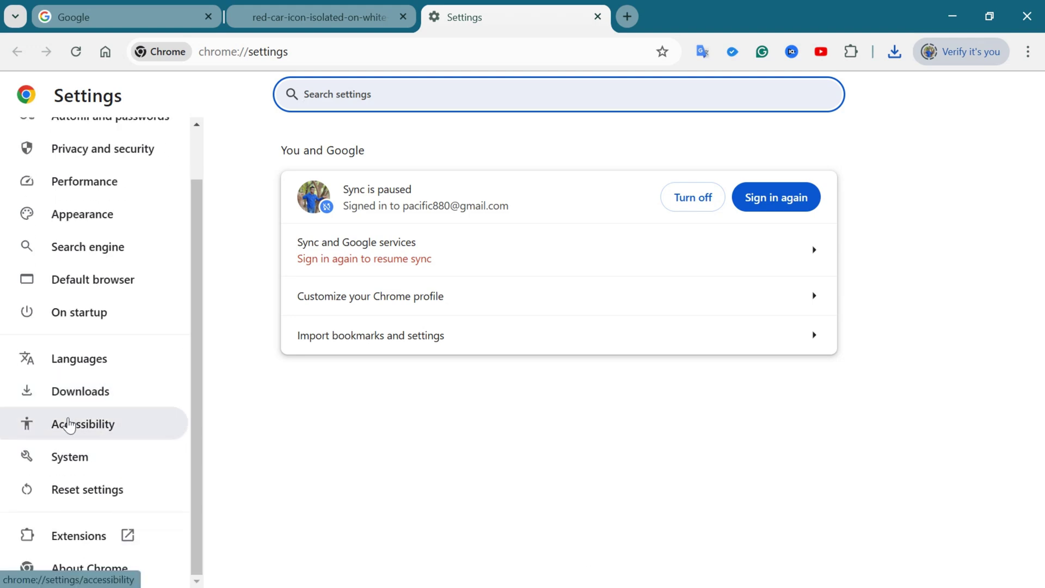
- In Downloads settings, delete the 'Open certain file types automatically after downloading' entry
left_click(81, 401)
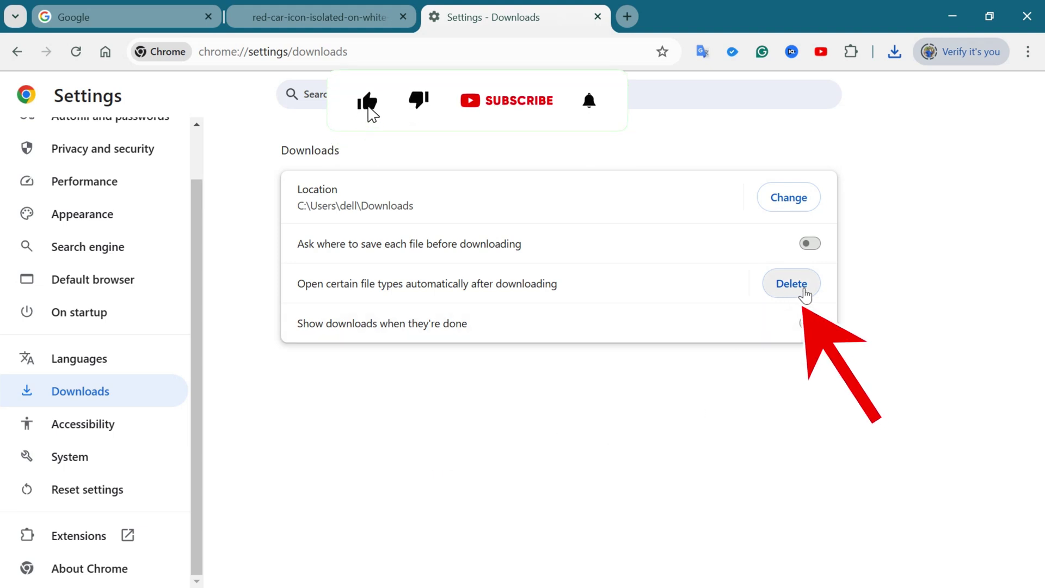
left_click(799, 285)
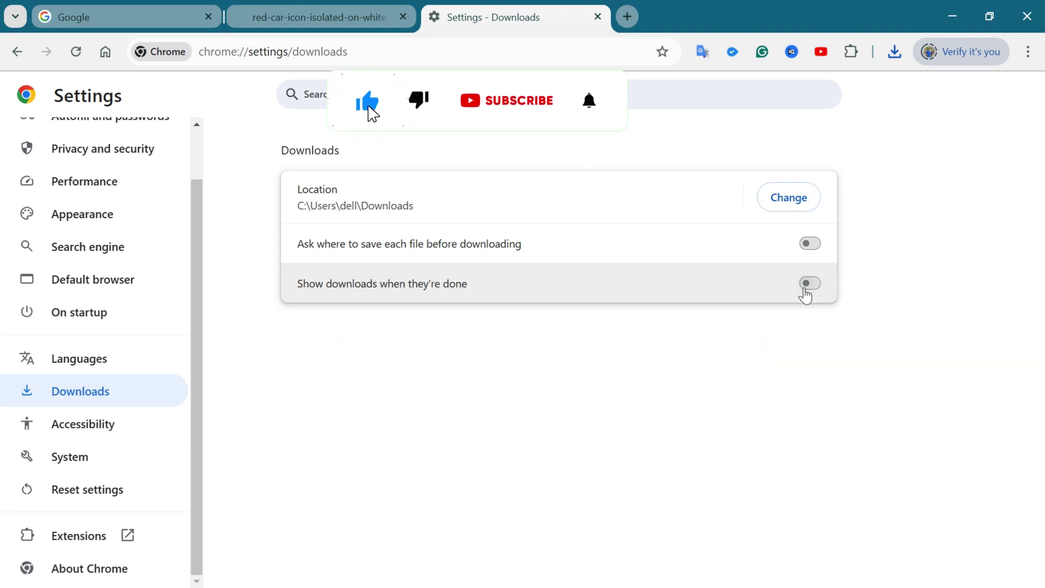